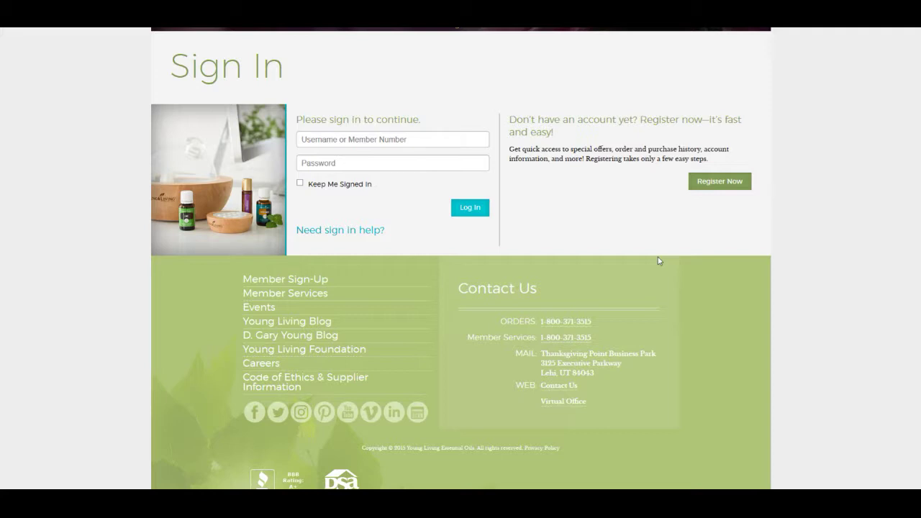
Sign in with the member username and password, declining the browser's offer to save the login
click(338, 138)
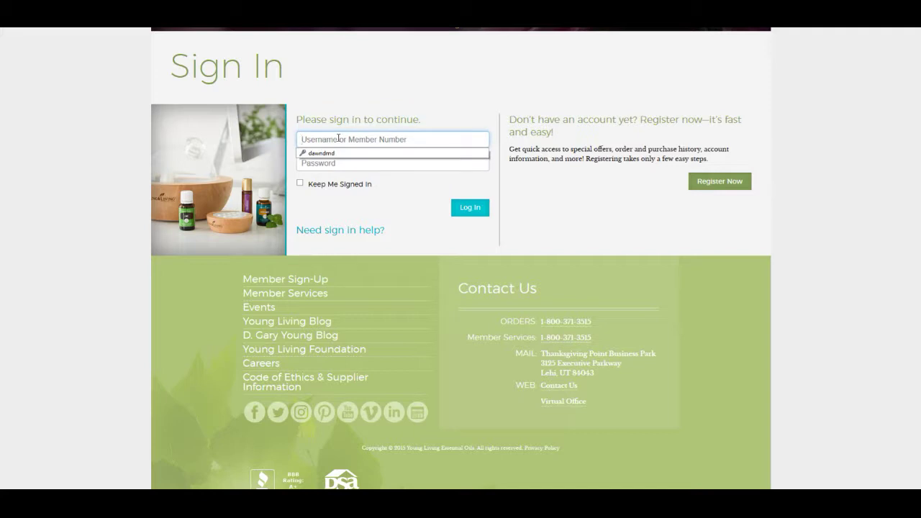
text(joejrd)
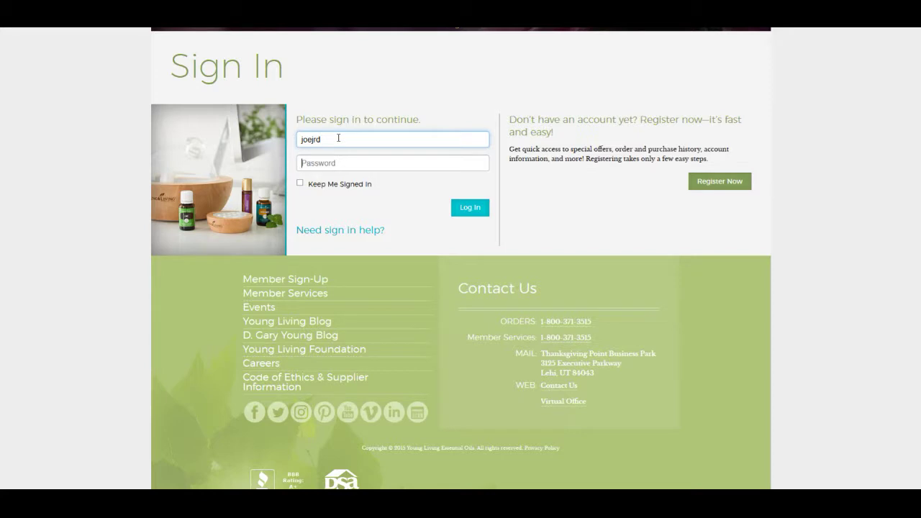
key(Tab)
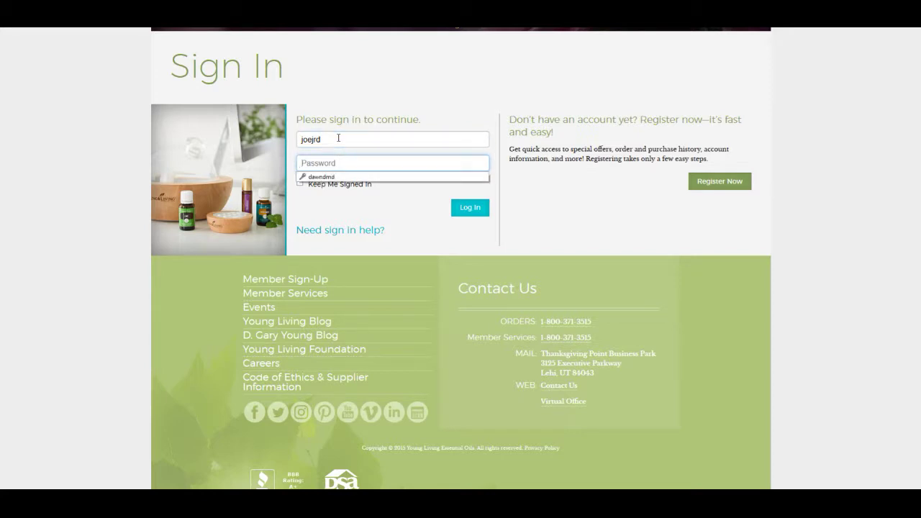
text(••••••••••)
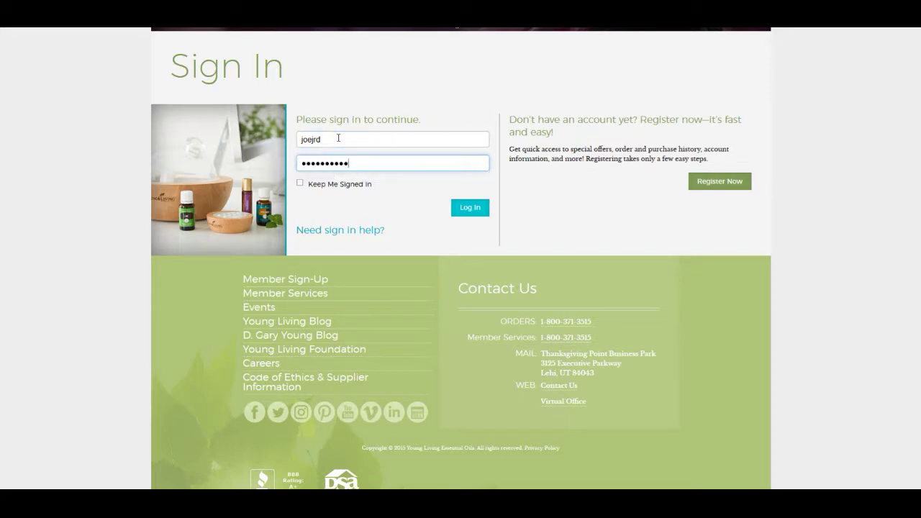
click(478, 210)
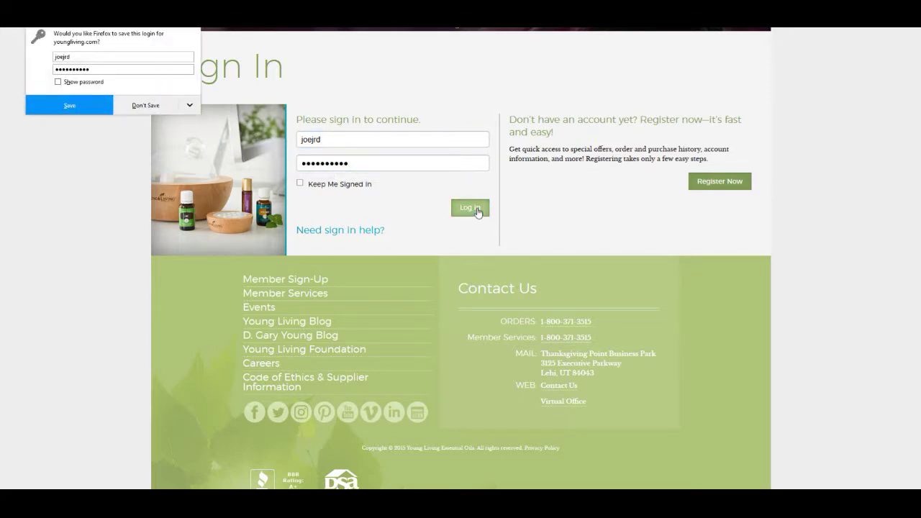
click(136, 104)
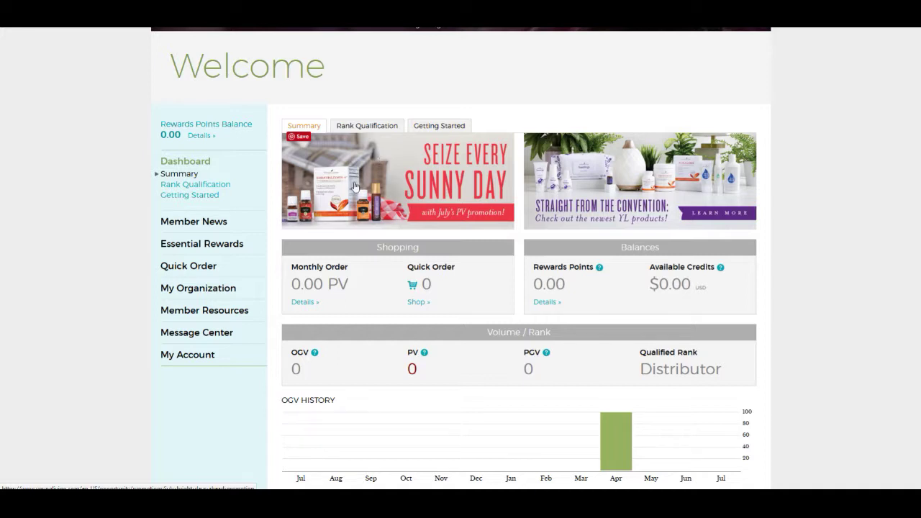
Open the Essential Rewards page and choose Join Now to start a monthly order
click(225, 245)
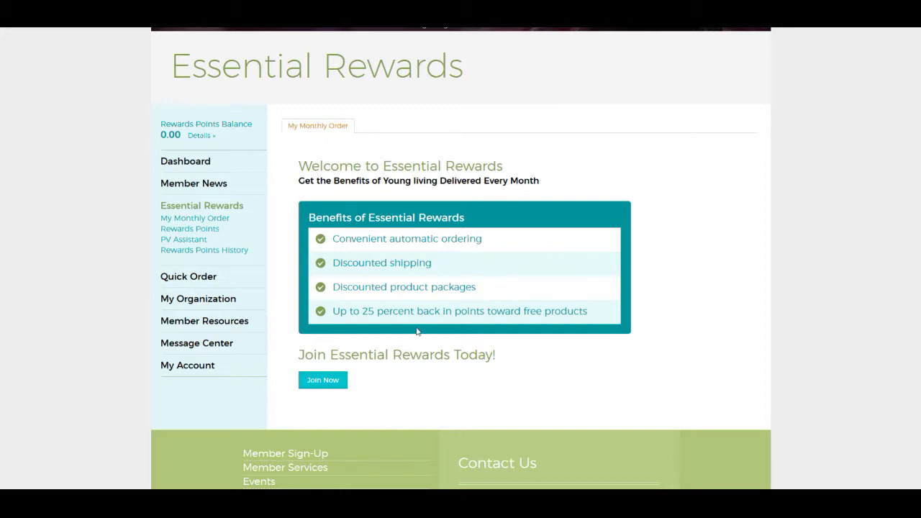
click(315, 379)
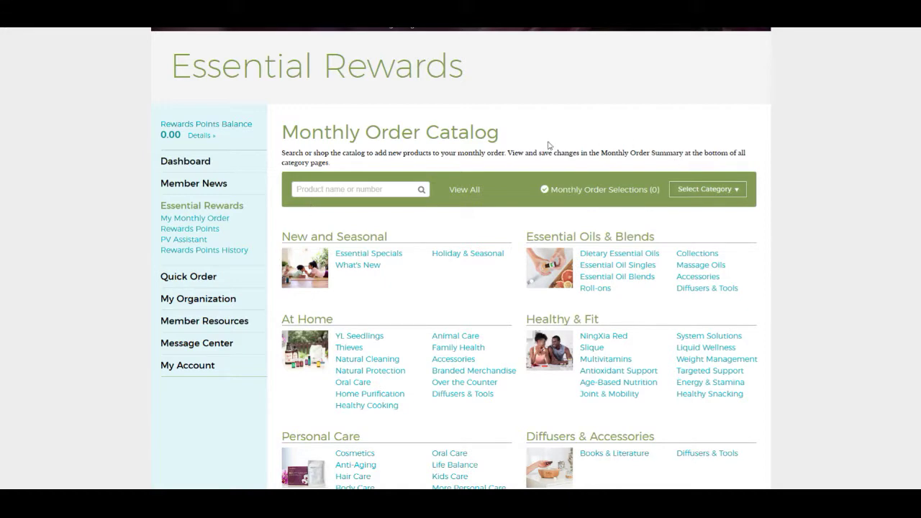
Scroll through the Monthly Order Catalog's category listing
scroll(373, 311, down, 2)
scroll(374, 316, down, 4)
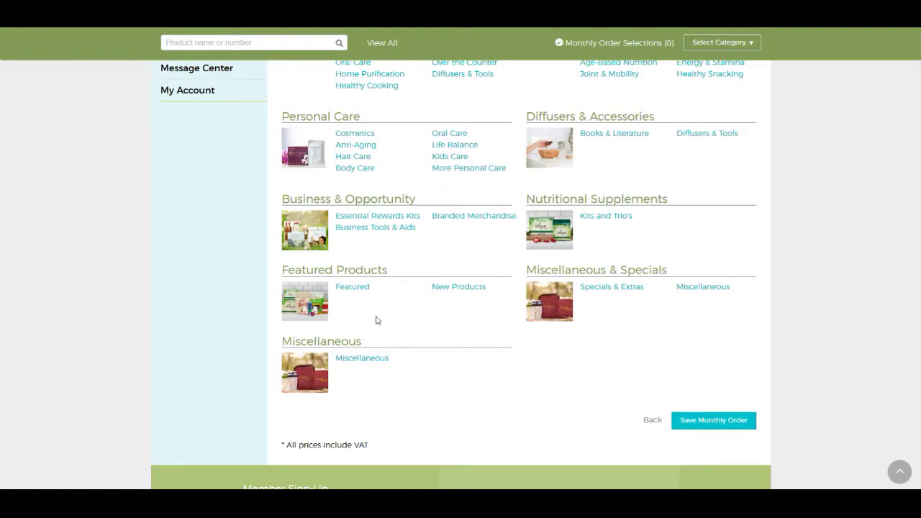
scroll(376, 319, up, 5)
scroll(376, 319, up, 2)
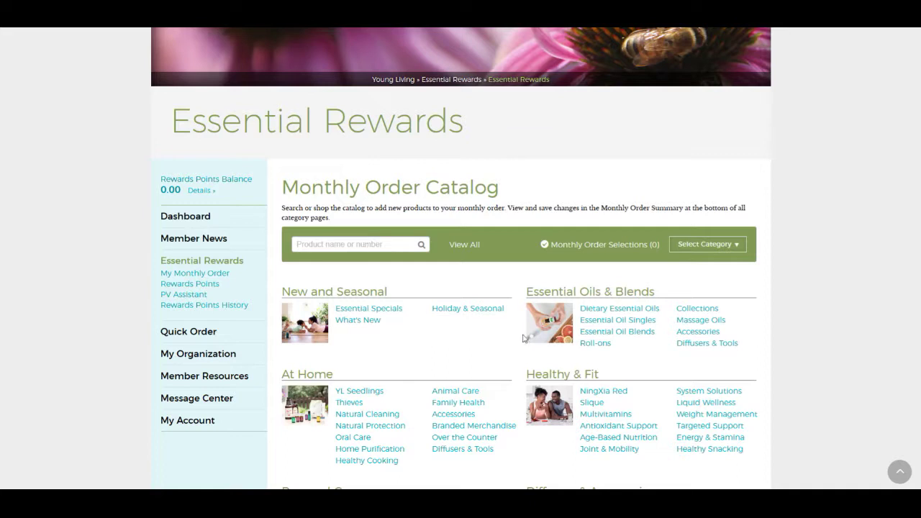
scroll(556, 359, down, 2)
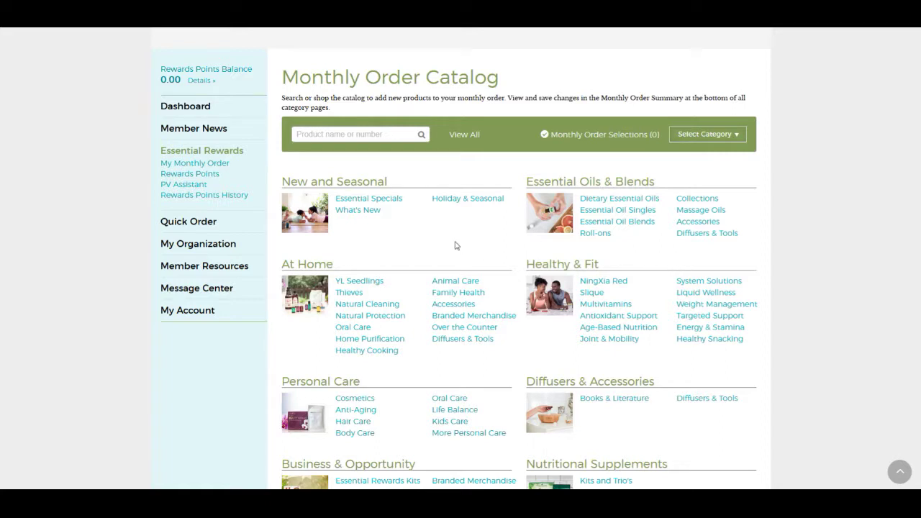
scroll(454, 245, up, 1)
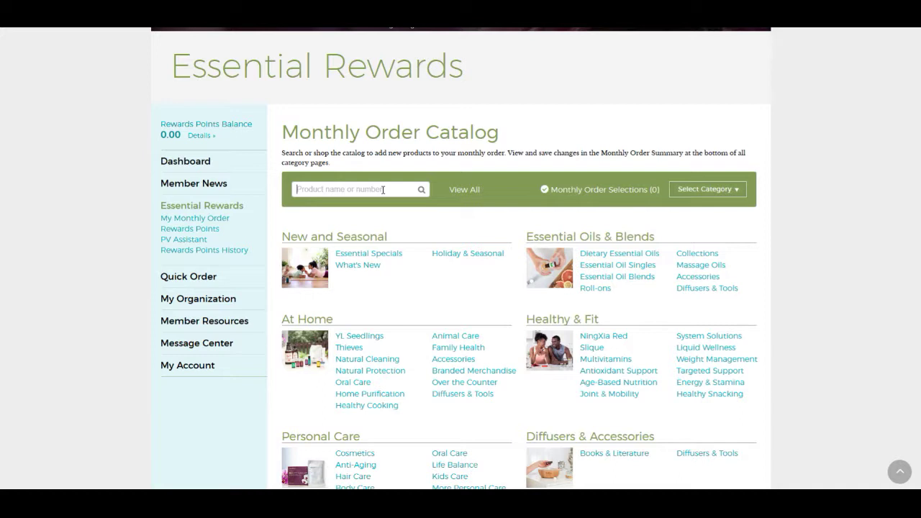
Search 'carrot seed oil' and add Carrot Seed Vitality 5ml (21.75 PV, $21.75) to the order
text(carrot seed oil)
key(Return)
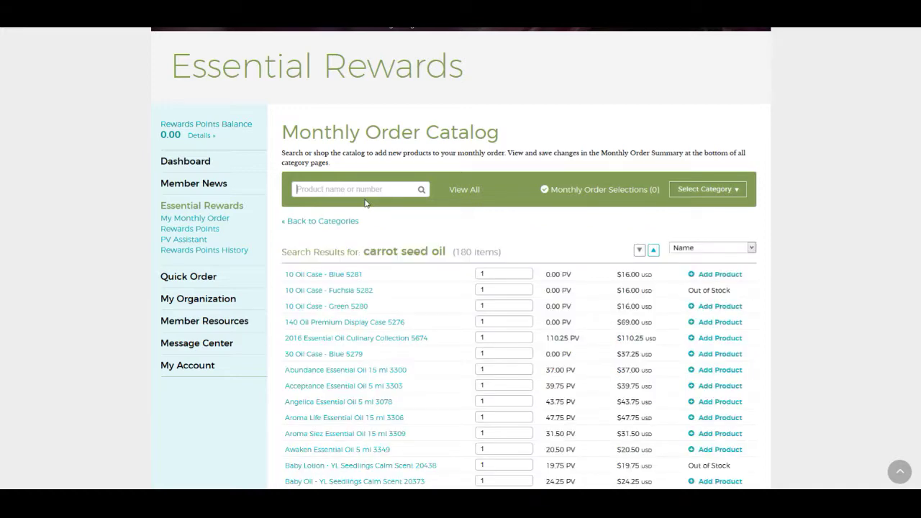
scroll(365, 205, down, 5)
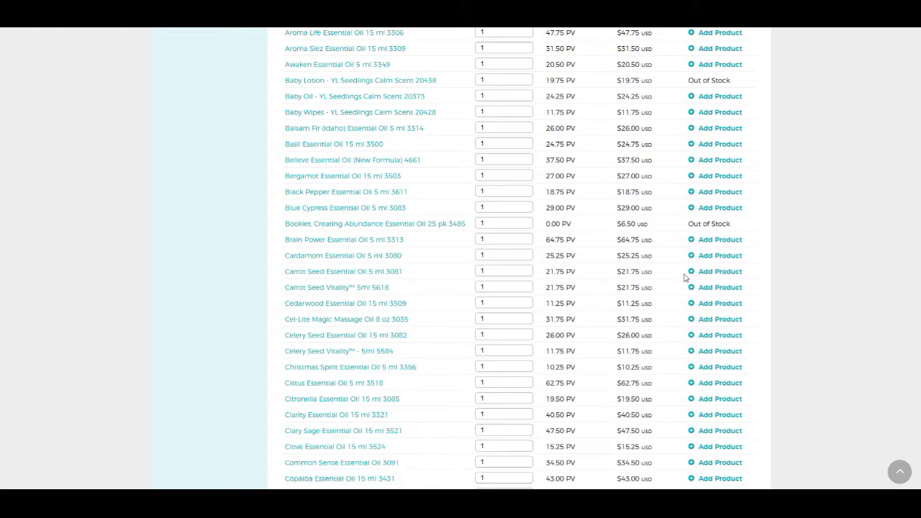
scroll(698, 275, down, 1)
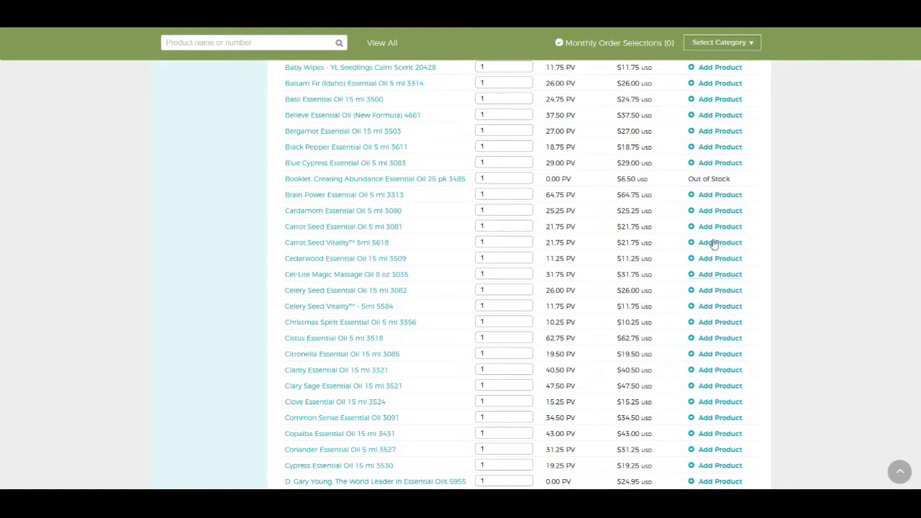
click(714, 243)
scroll(713, 244, down, 4)
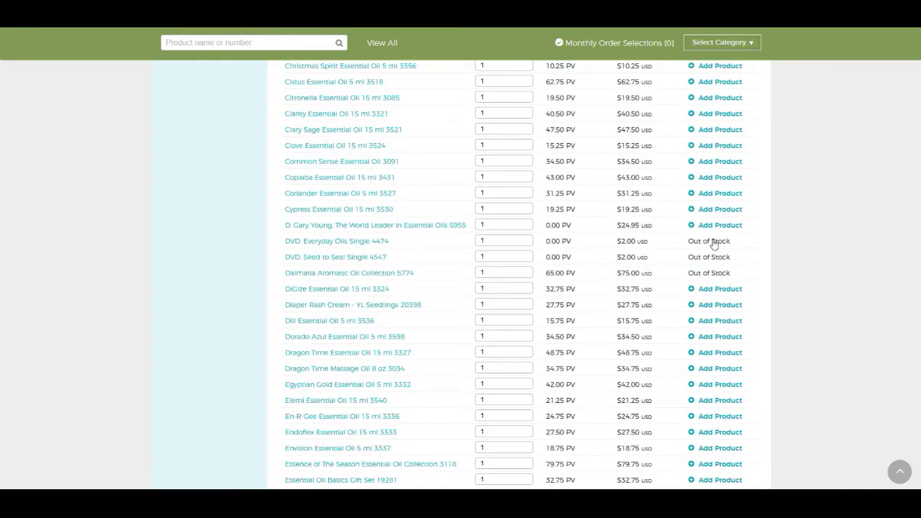
scroll(714, 244, down, 20)
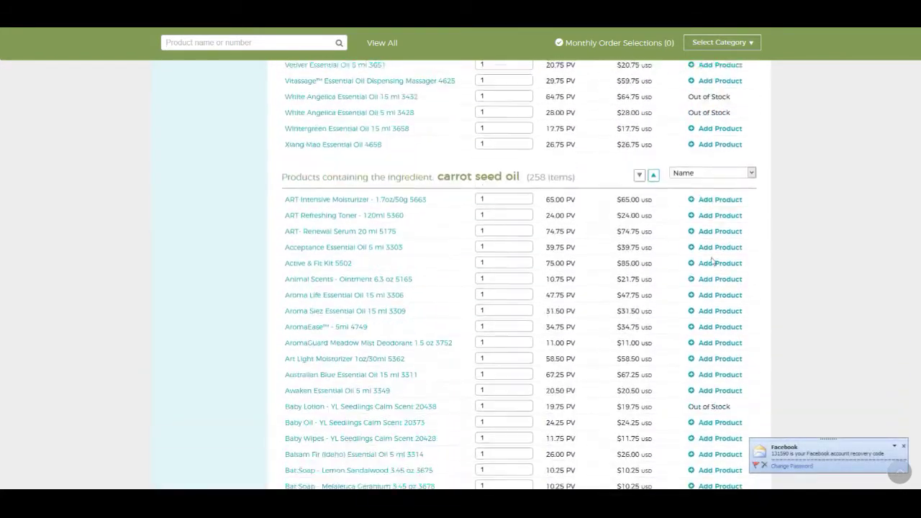
scroll(712, 260, down, 20)
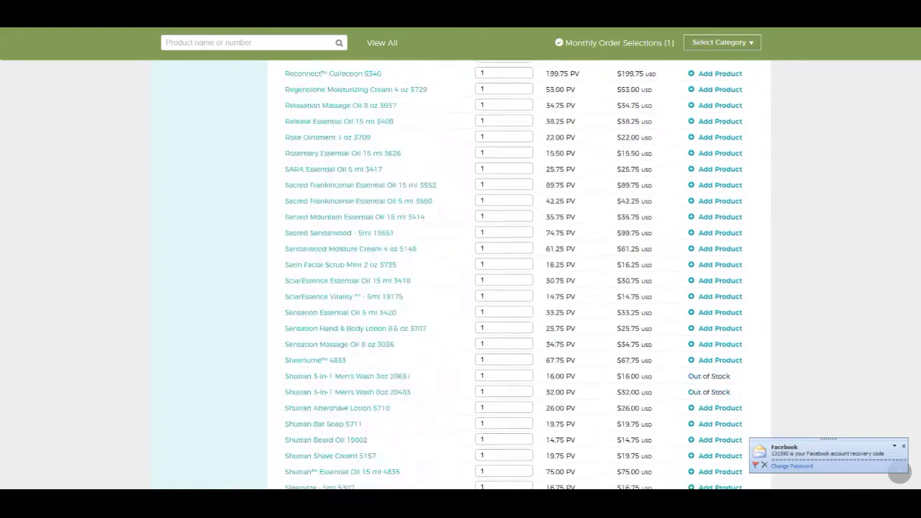
scroll(899, 471, down, 12)
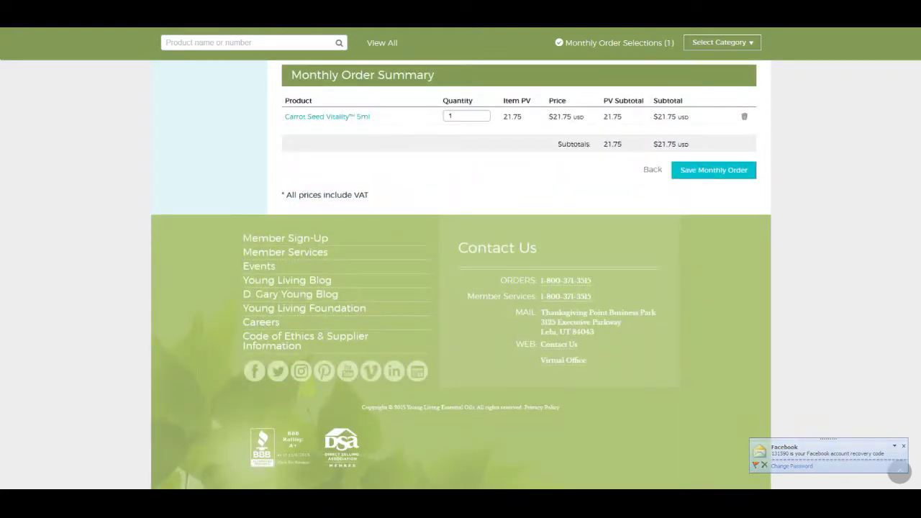
scroll(462, 275, up, 1)
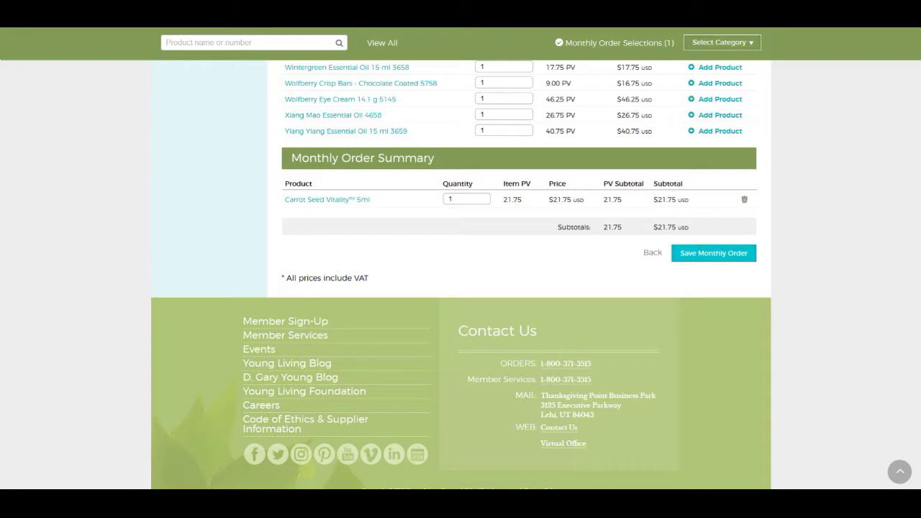
scroll(461, 275, up, 10)
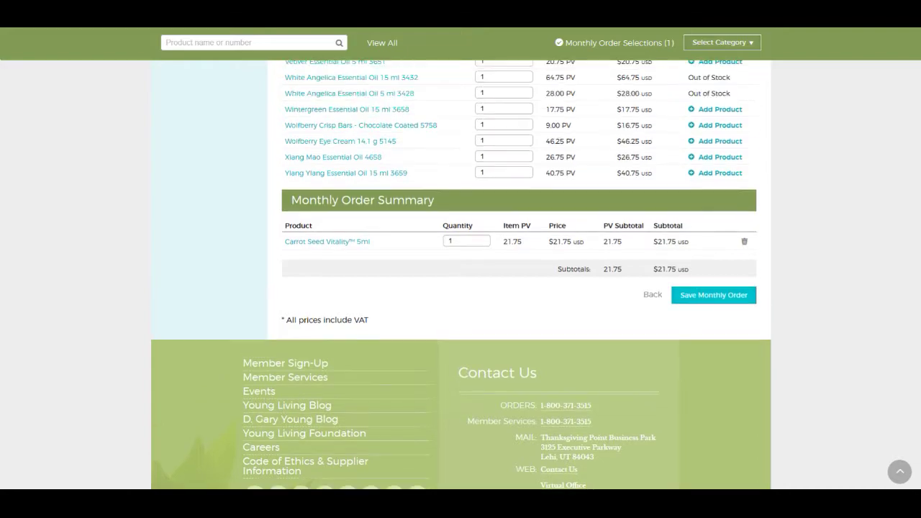
scroll(909, 123, up, 15)
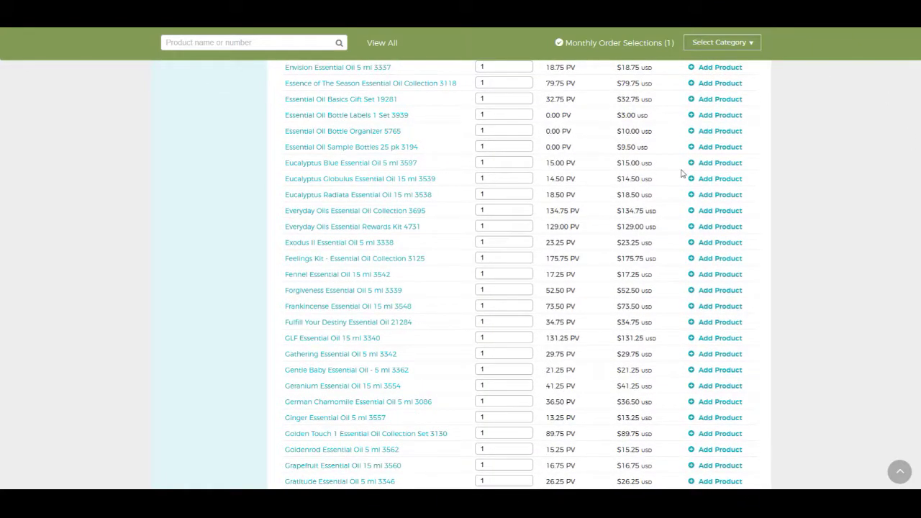
Add Essence of The Season collection and the Essential Oil Bottle Labels set (0.00 PV, $3.00)
click(715, 84)
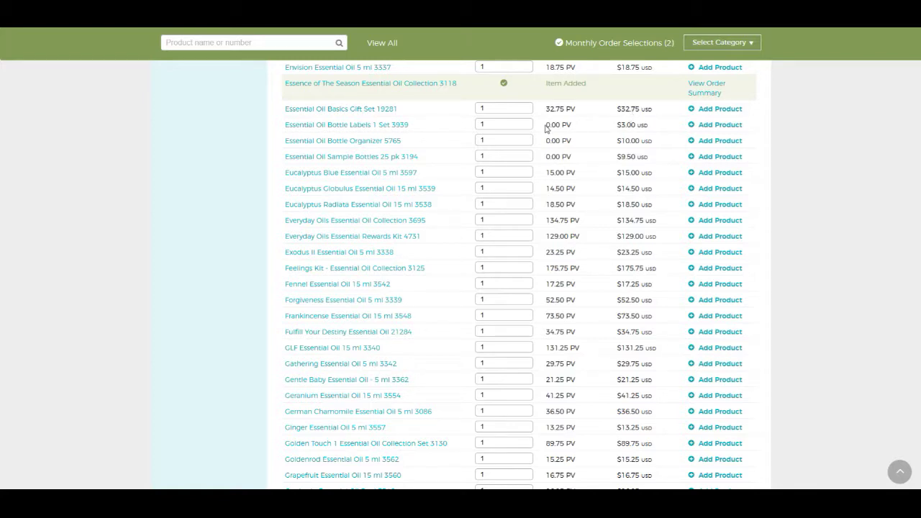
drag(545, 128, 576, 133)
drag(616, 126, 636, 128)
click(712, 125)
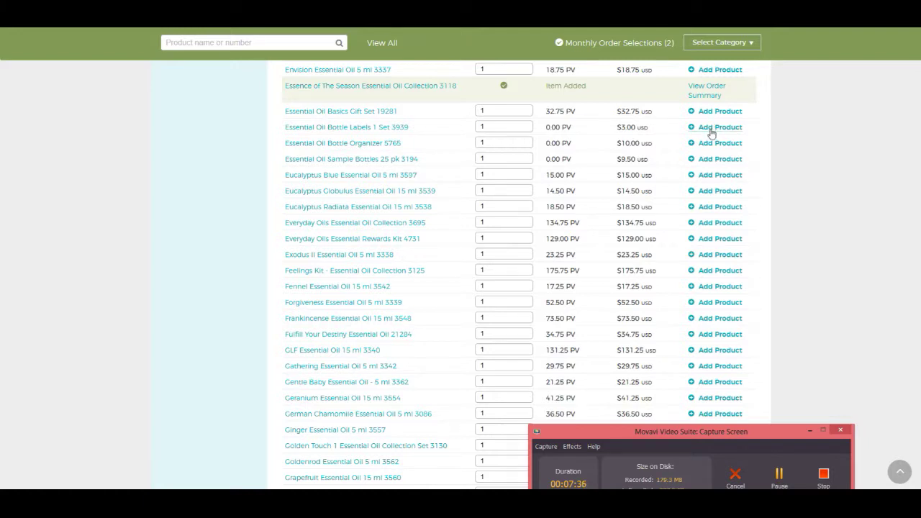
click(711, 128)
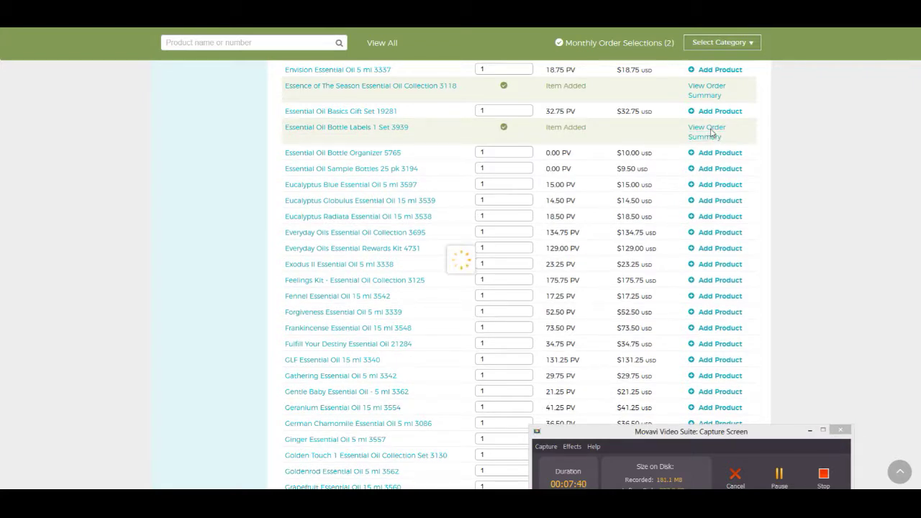
scroll(460, 273, down, 20)
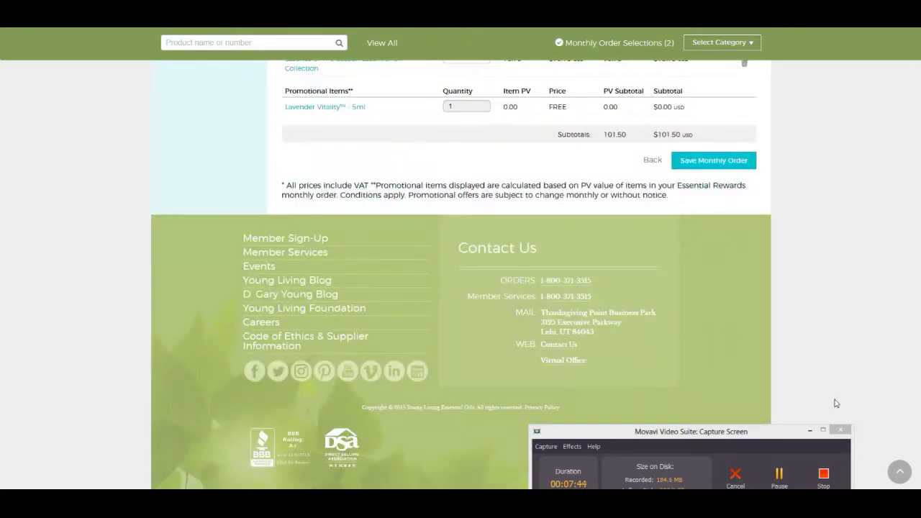
Highlight the PV Subtotal heading in the Monthly Order Summary, then go to the July Promotion page
scroll(835, 403, up, 2)
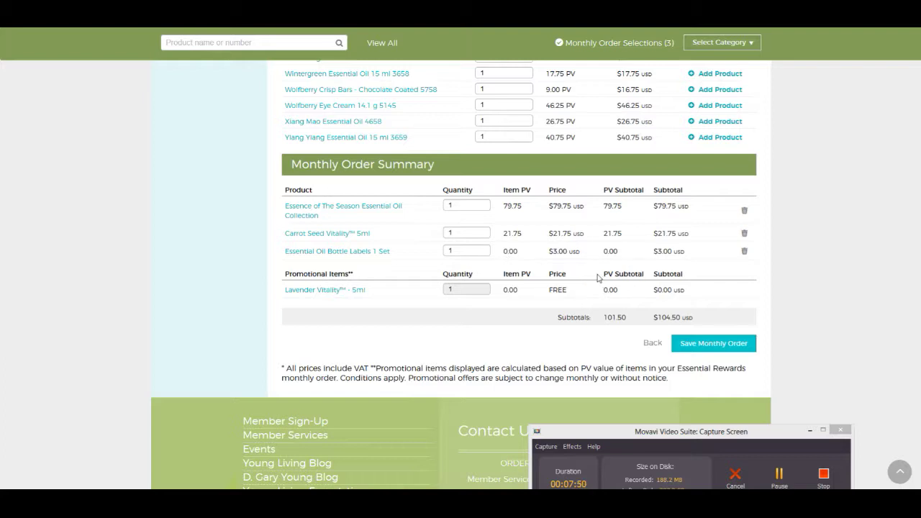
drag(603, 275, 681, 274)
drag(602, 274, 645, 274)
key(ctrl+Tab)
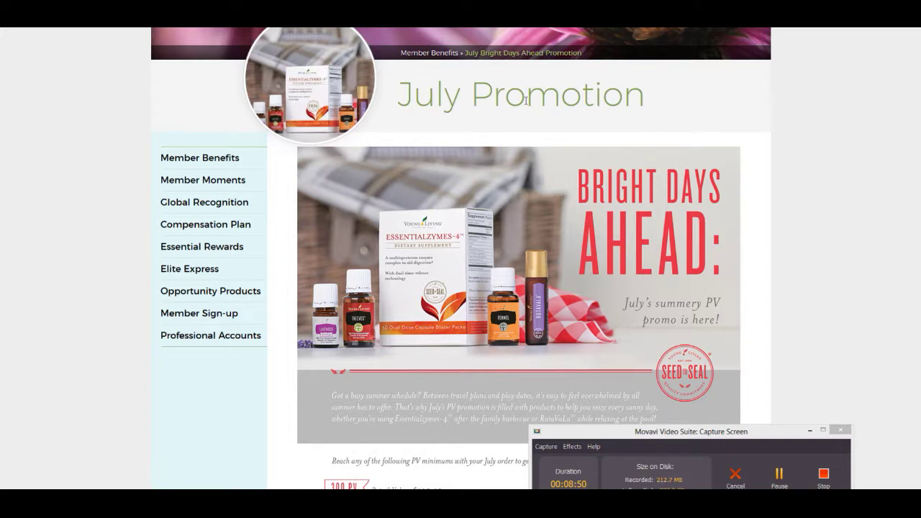
Minimize the recorder and scroll through the promotion's 300/250/190/100 PV free-product tiers
scroll(525, 101, down, 1)
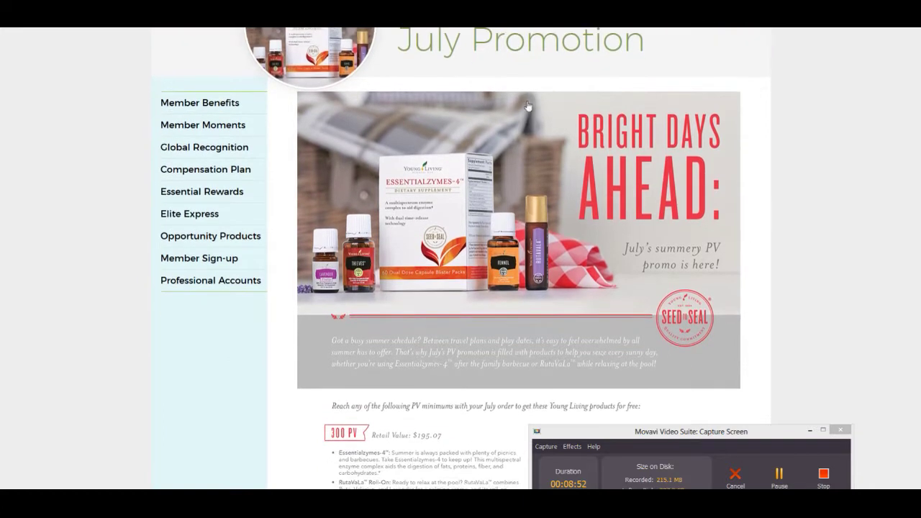
click(810, 433)
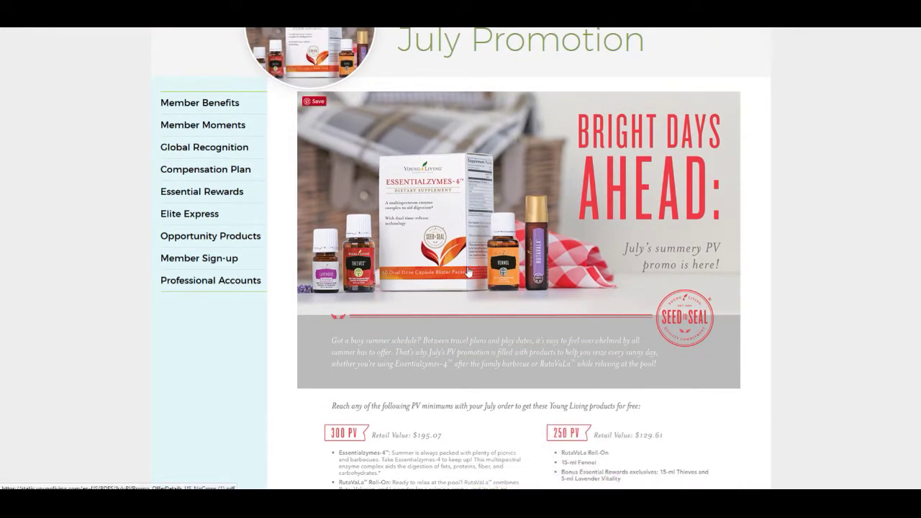
scroll(468, 272, down, 1)
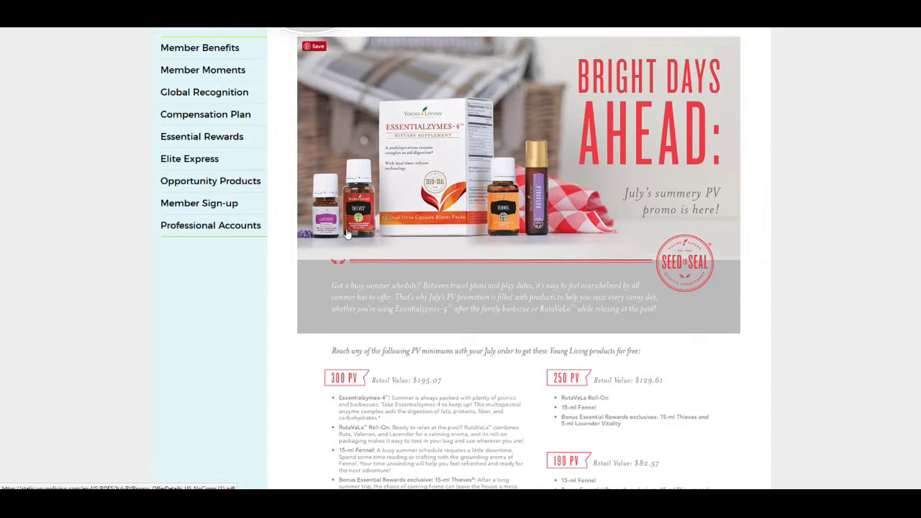
scroll(346, 233, down, 1)
scroll(346, 233, down, 2)
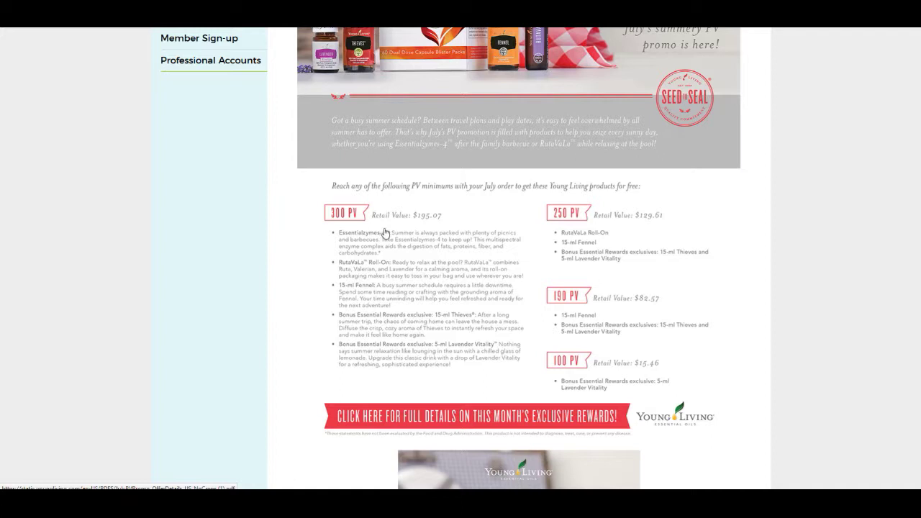
scroll(394, 245, up, 1)
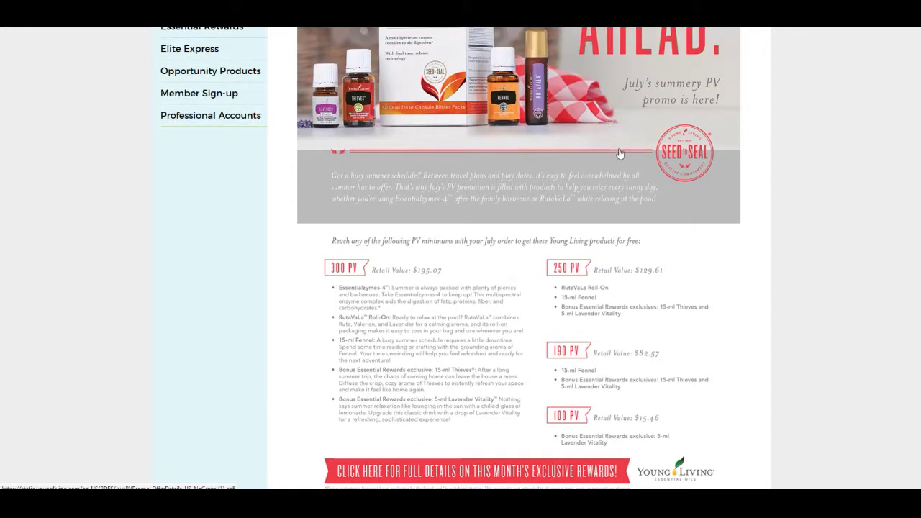
scroll(618, 160, up, 1)
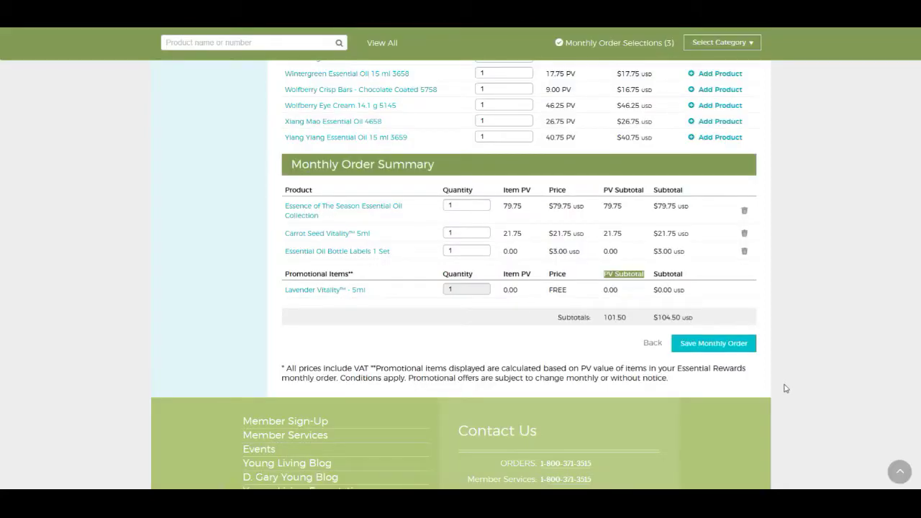
Save the three-item monthly order at 101.50 PV and $104.50 subtotal
scroll(784, 387, up, 1)
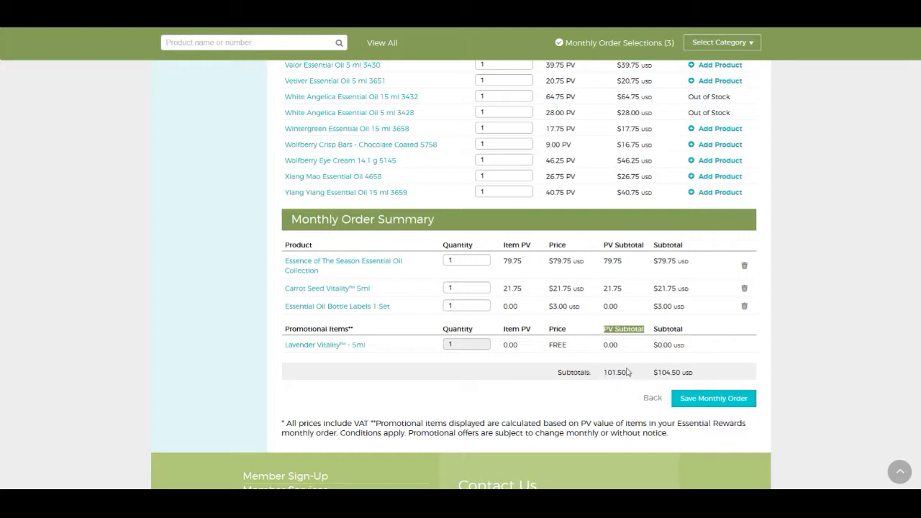
click(695, 403)
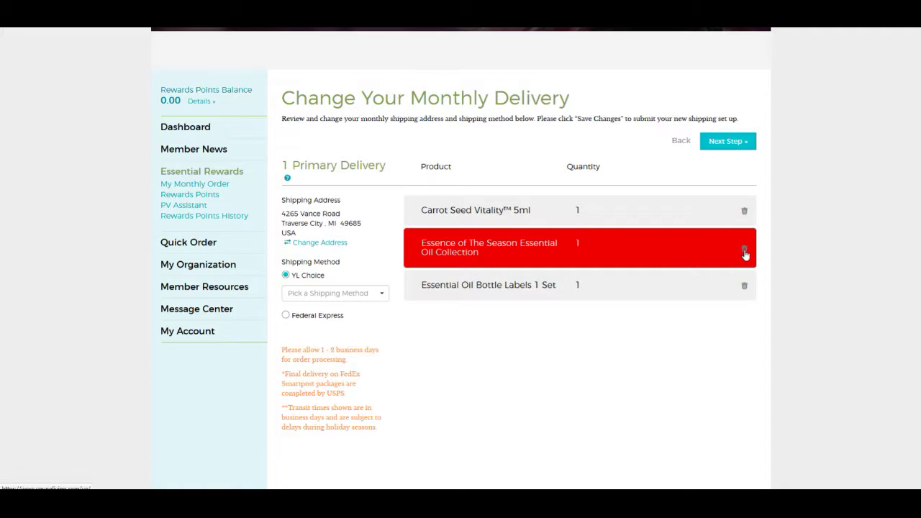
Try deleting Essence of The Season and dismiss the minimum PV error
click(744, 253)
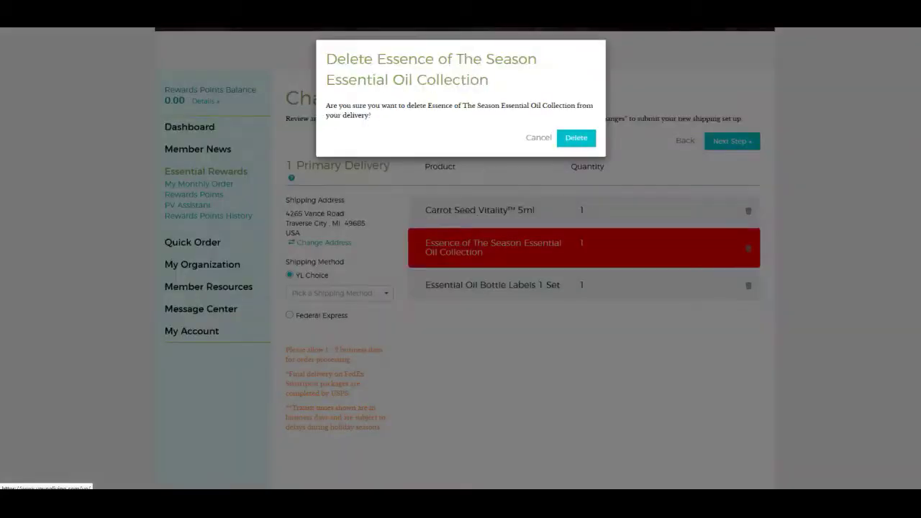
click(582, 139)
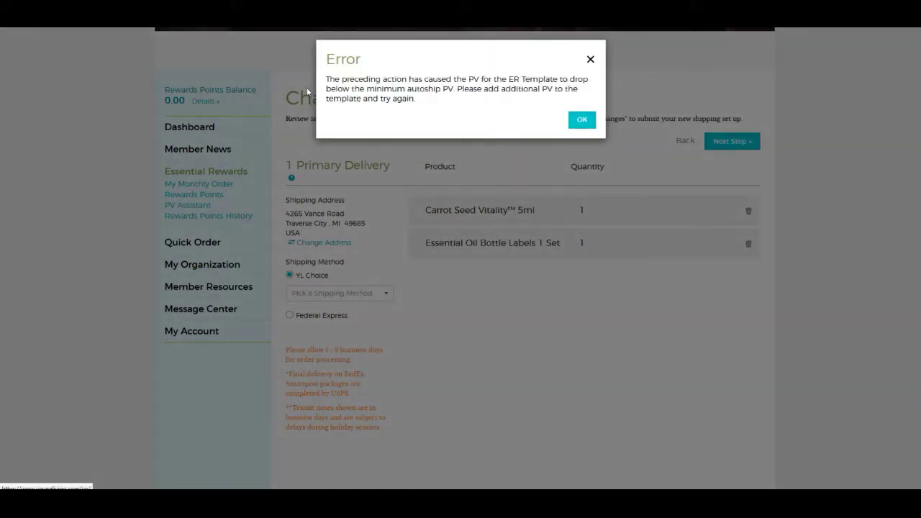
click(581, 119)
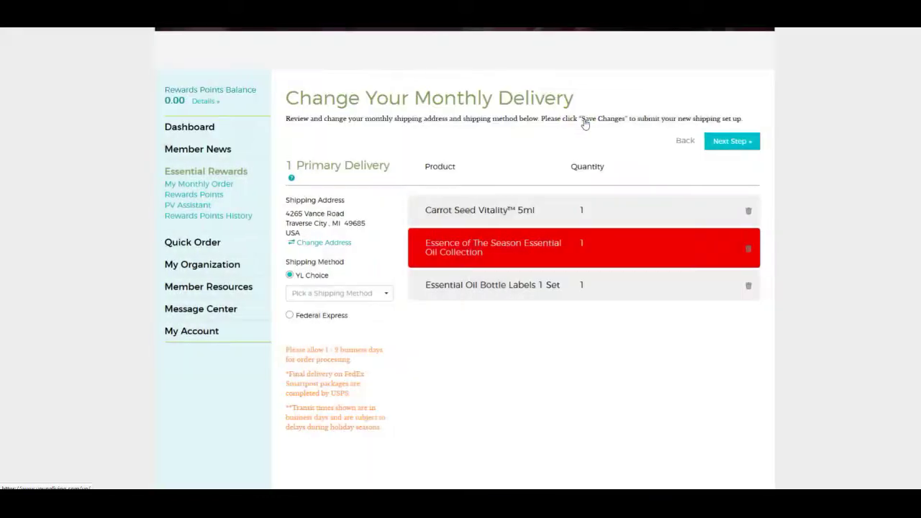
Set the shipping method to Mail $6.99 and continue to the processing day
scroll(636, 309, down, 3)
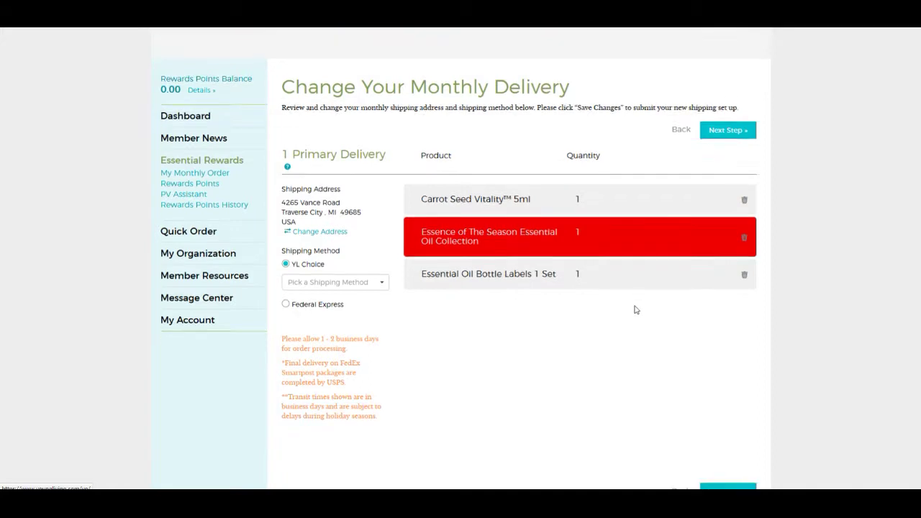
scroll(633, 308, up, 3)
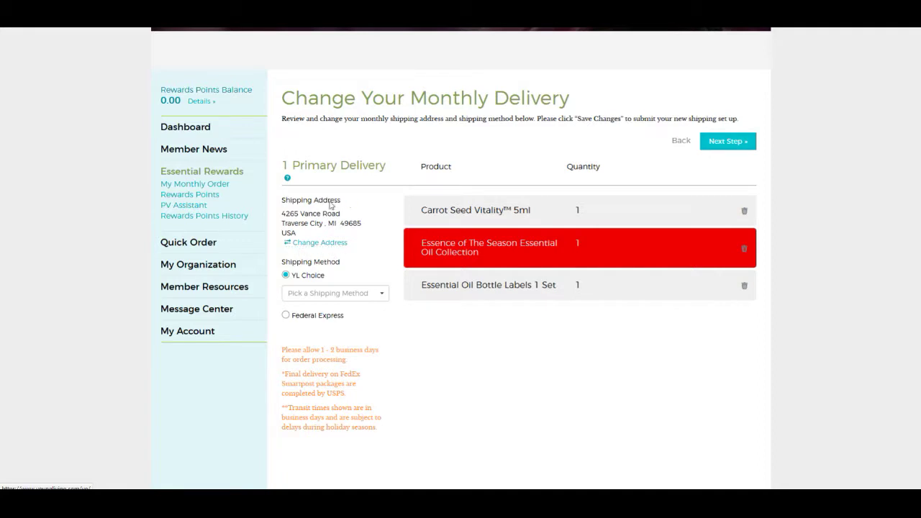
click(325, 293)
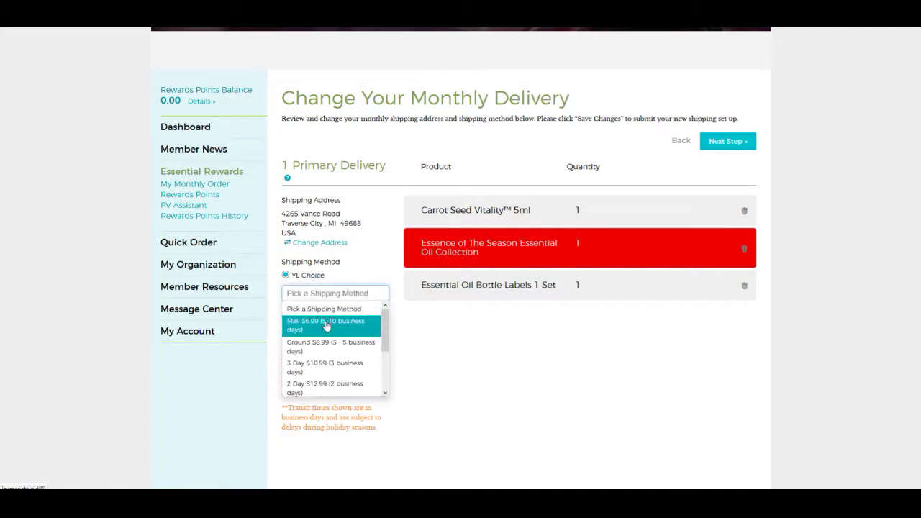
click(326, 326)
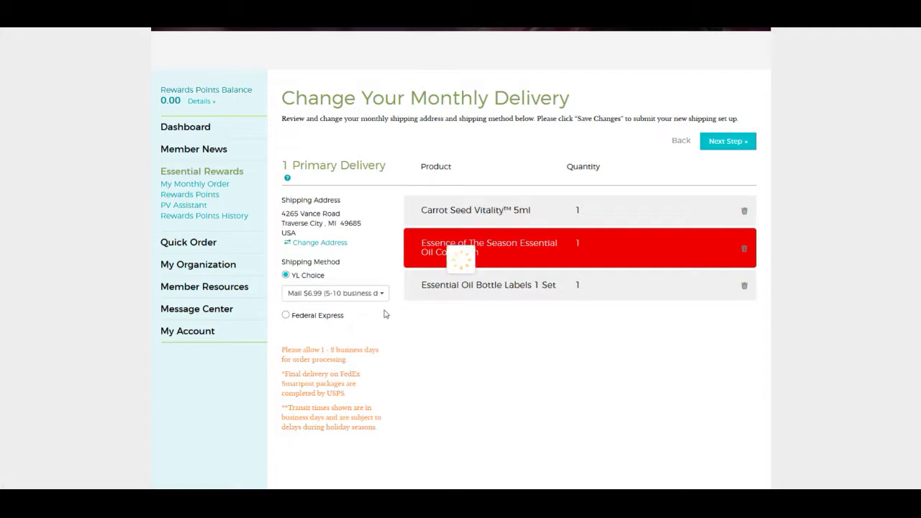
click(727, 142)
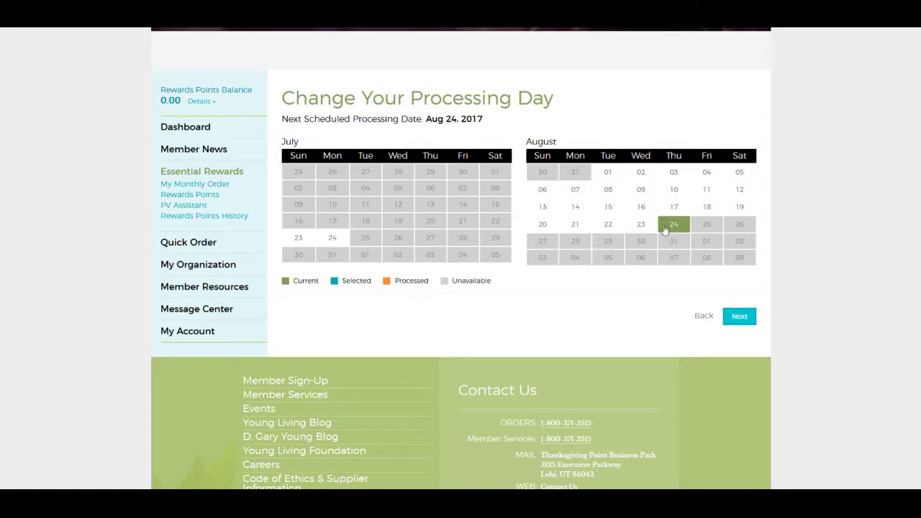
Try July 24 as the processing day, then revert it to Aug 24, 2017
click(333, 246)
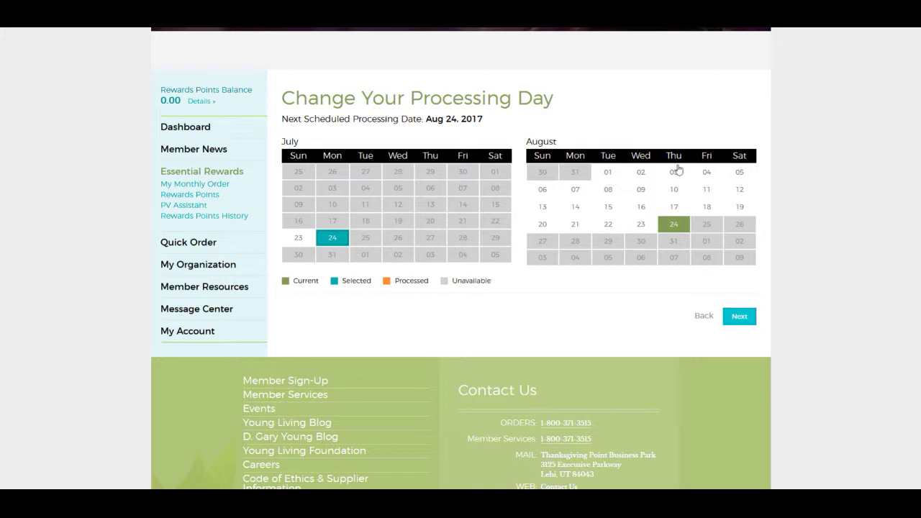
click(672, 228)
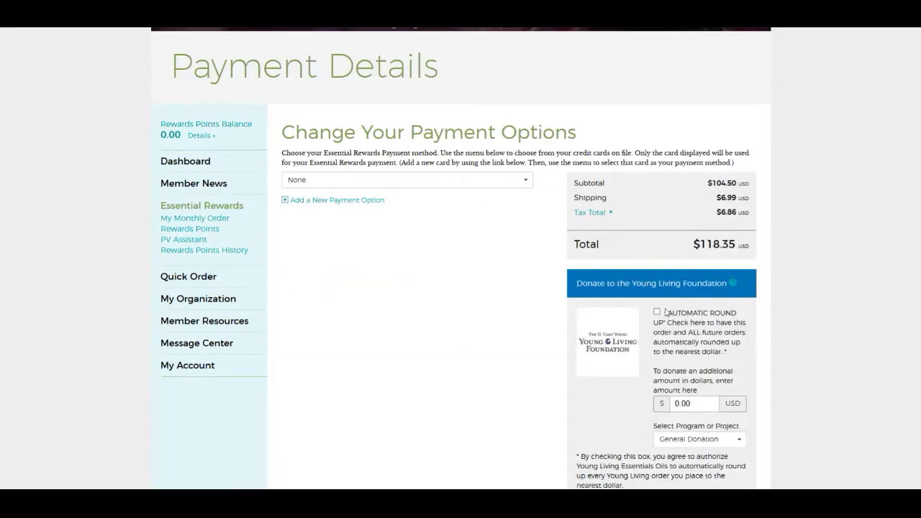
Scroll through the Payment Details page to check the order total of $118.35
scroll(425, 367, down, 1)
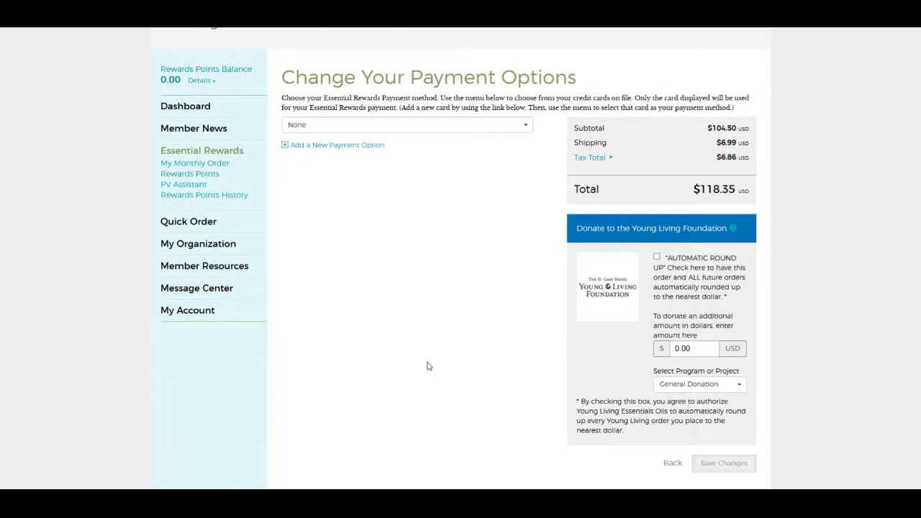
scroll(427, 367, down, 1)
scroll(428, 365, up, 1)
scroll(428, 364, down, 2)
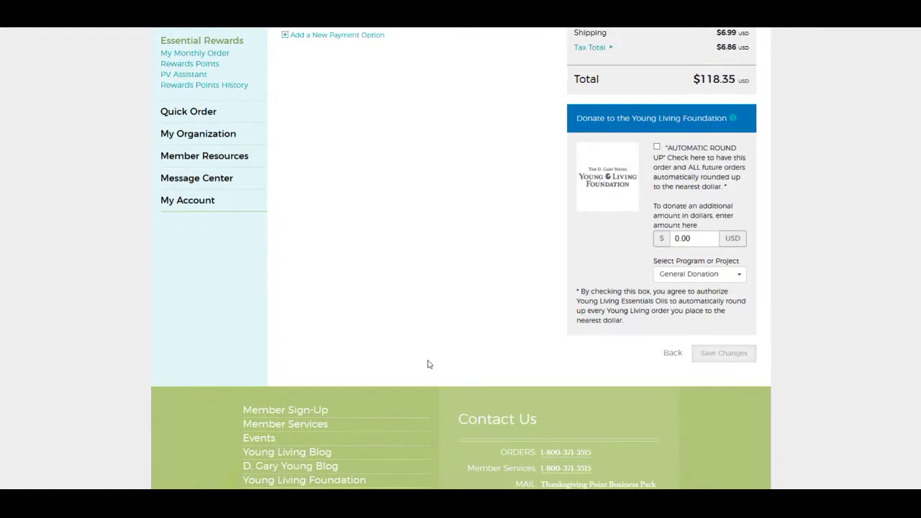
scroll(428, 361, up, 1)
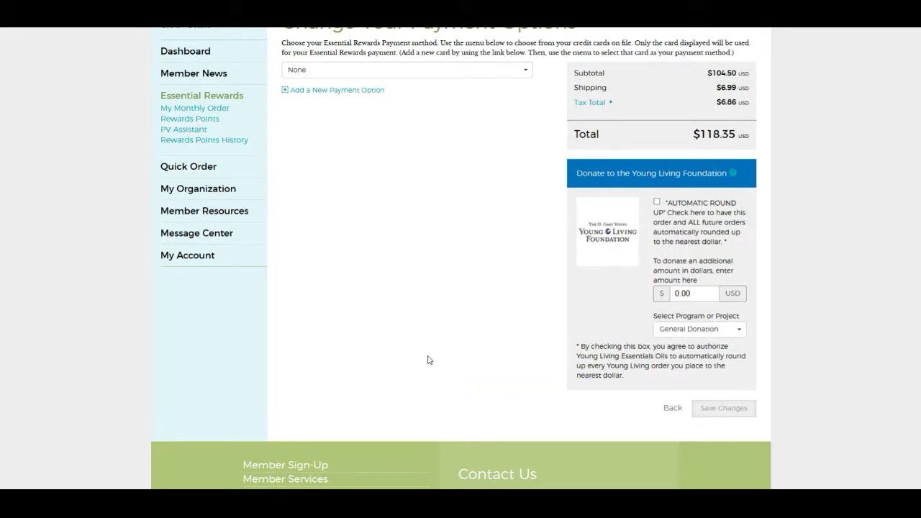
scroll(427, 360, up, 3)
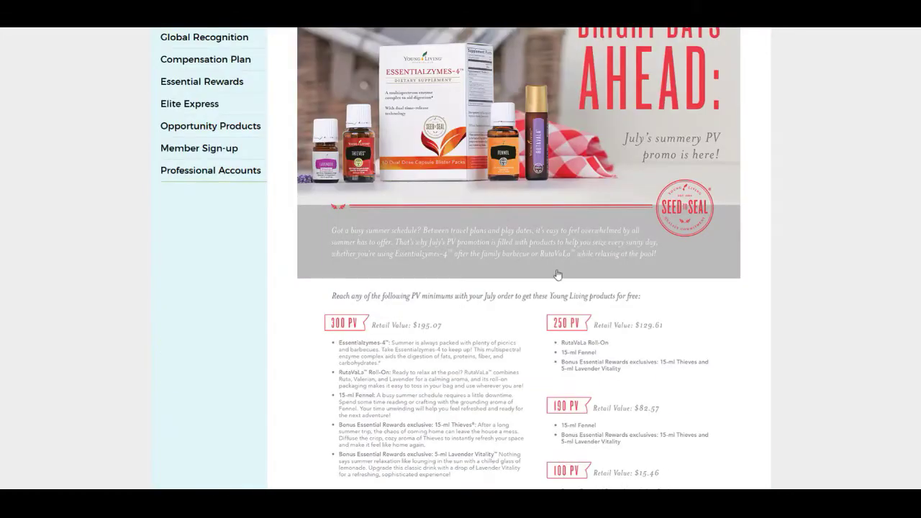
scroll(557, 274, up, 3)
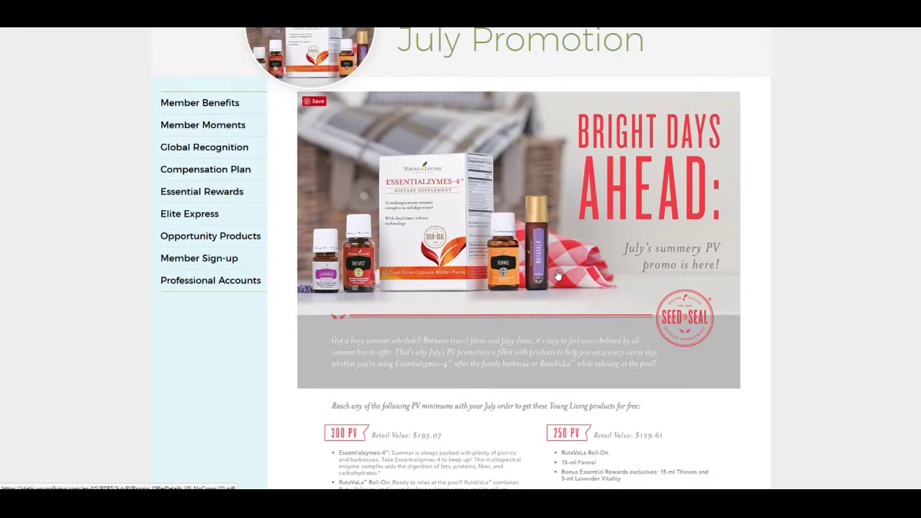